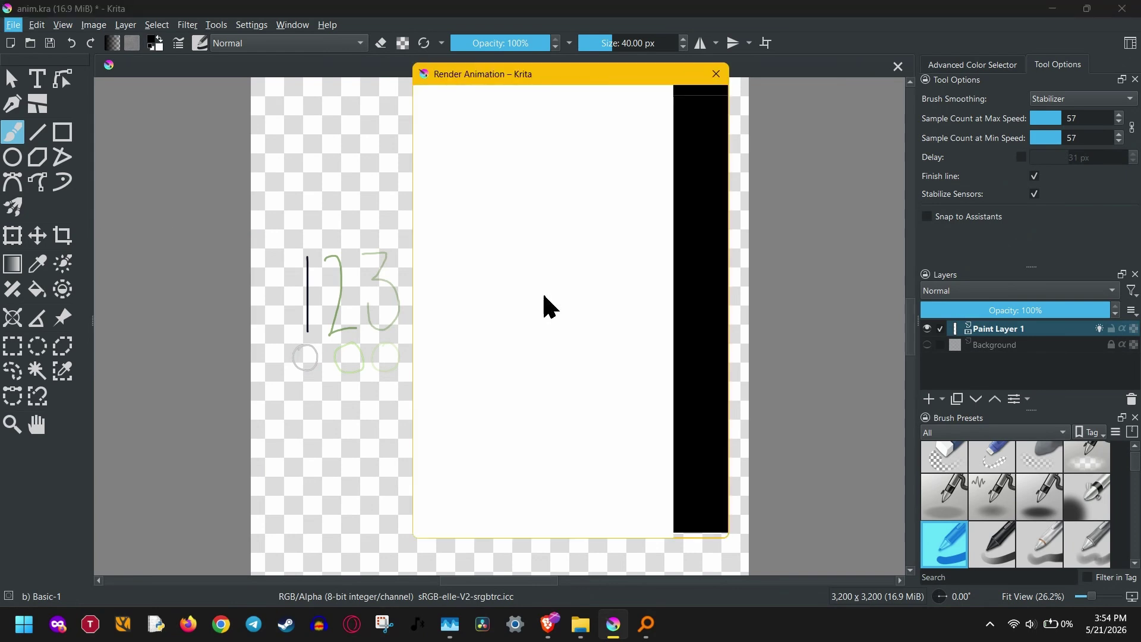
- Lower the exported video's width and height to 3156 px in the animation render settings
{"action": "left_click", "coordinate": [549, 332]}
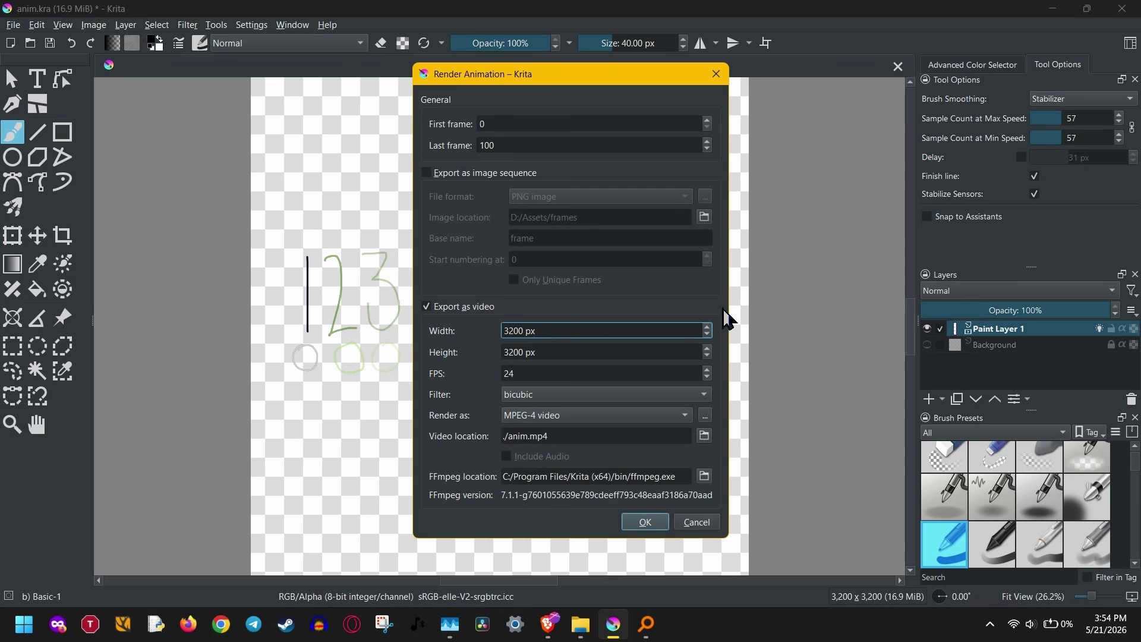
{"action": "scroll", "coordinate": [689, 331], "scroll_direction": "down", "scroll_amount": 2}
{"action": "scroll", "coordinate": [690, 331], "scroll_direction": "down", "scroll_amount": 19}
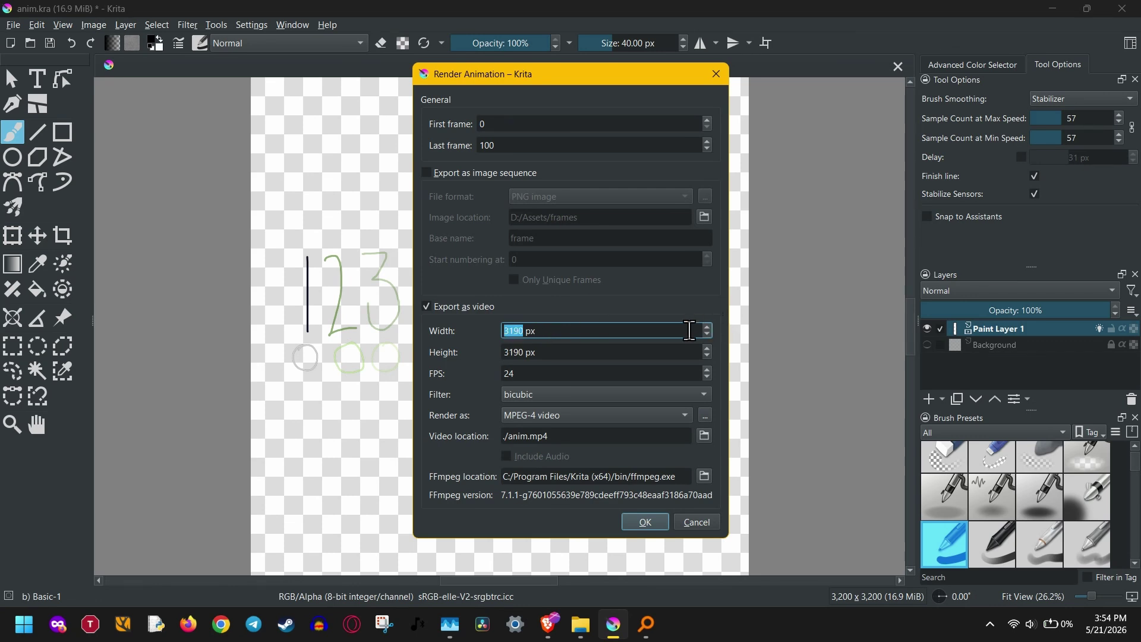
{"action": "scroll", "coordinate": [690, 331], "scroll_direction": "down", "scroll_amount": 2}
- Change the video render format from MPEG-4 to Matroska video
{"action": "left_click", "coordinate": [657, 414]}
{"action": "left_click", "coordinate": [656, 410]}
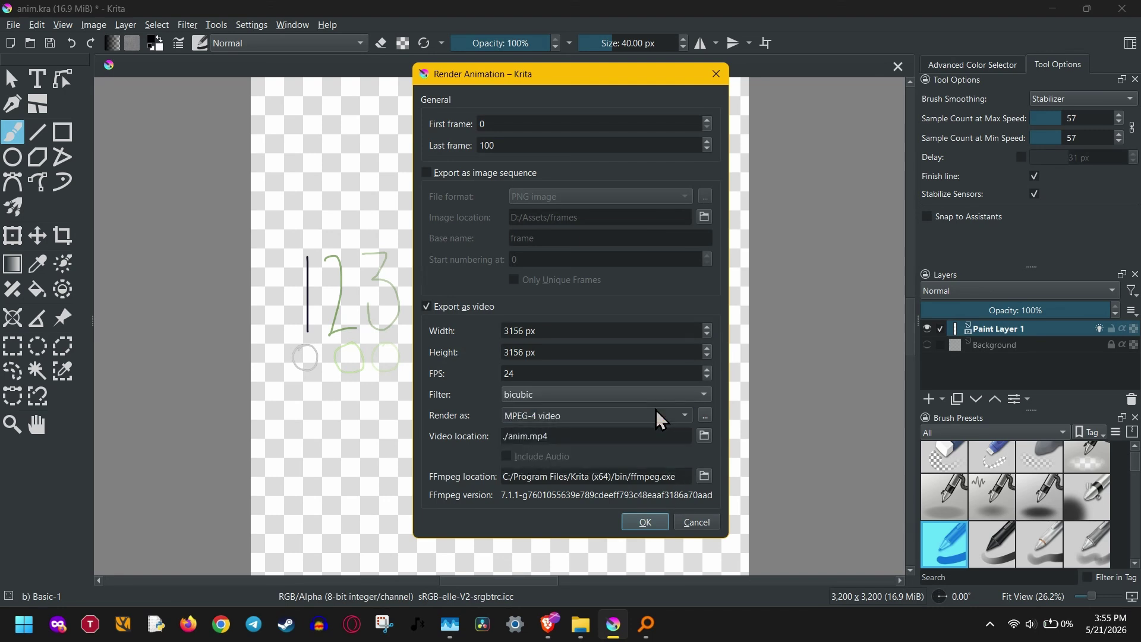
{"action": "scroll", "coordinate": [655, 410], "scroll_direction": "up", "scroll_amount": 1}
{"action": "left_click", "coordinate": [639, 441]}
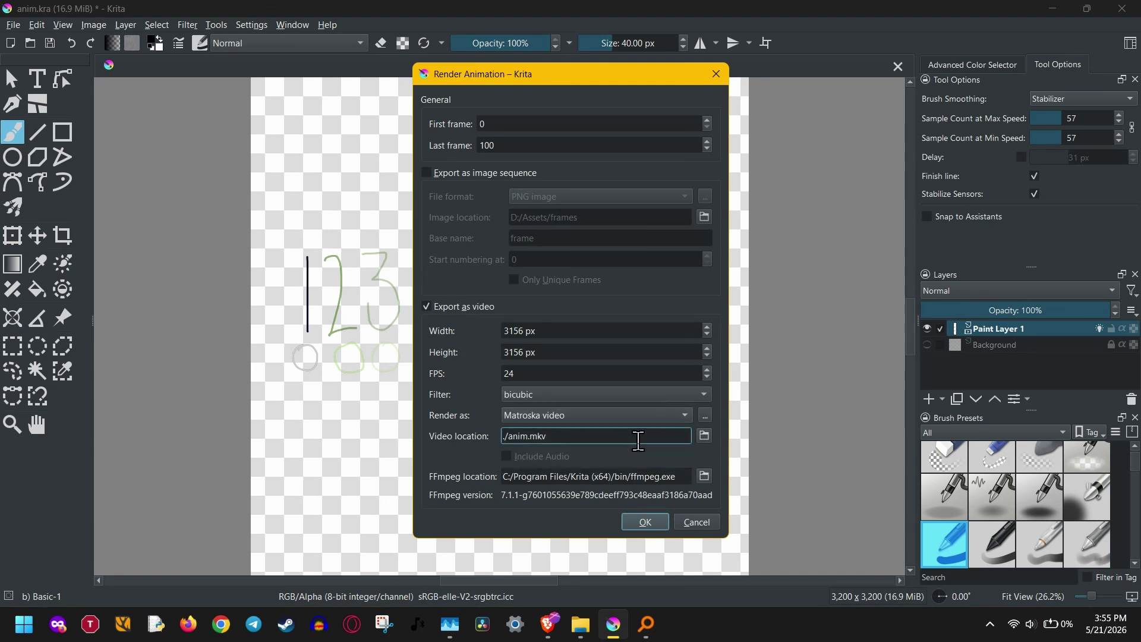
- Set the exported video's width to 1080 px with matching height, and cancel the animation render
{"action": "left_click", "coordinate": [599, 333]}
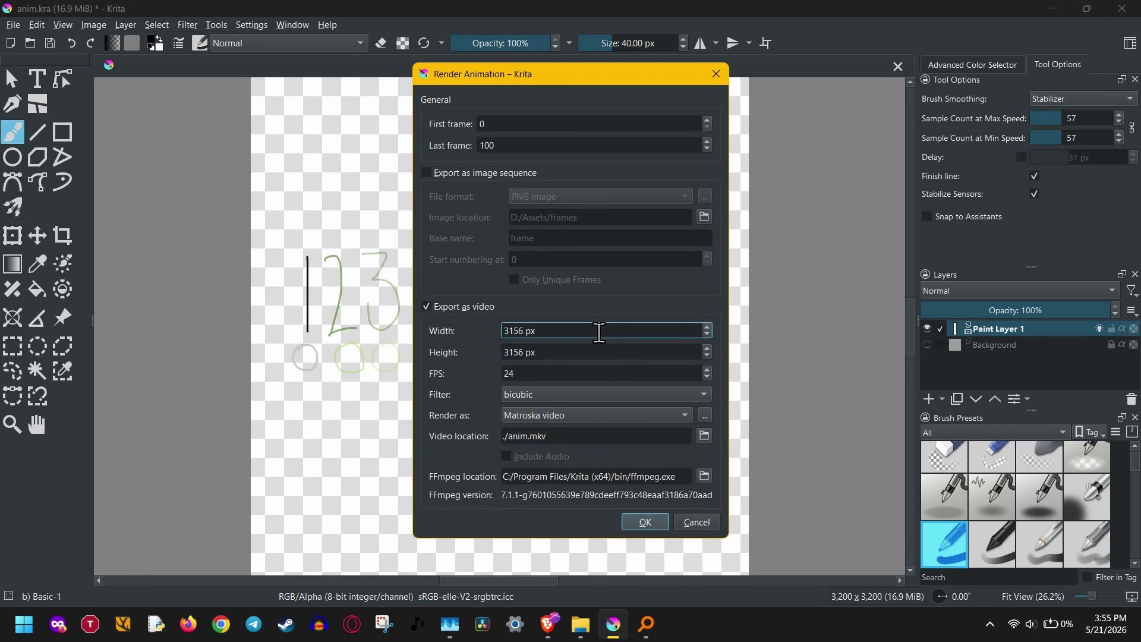
{"action": "key", "text": "BackSpace"}
{"action": "key", "text": "BackSpace"}
{"action": "key", "text": "BackSpace"}
{"action": "key", "text": "BackSpace"}
{"action": "type", "text": "10"}
{"action": "type", "text": "08"}
{"action": "key", "text": "BackSpace"}
{"action": "key", "text": "BackSpace"}
{"action": "type", "text": "80"}
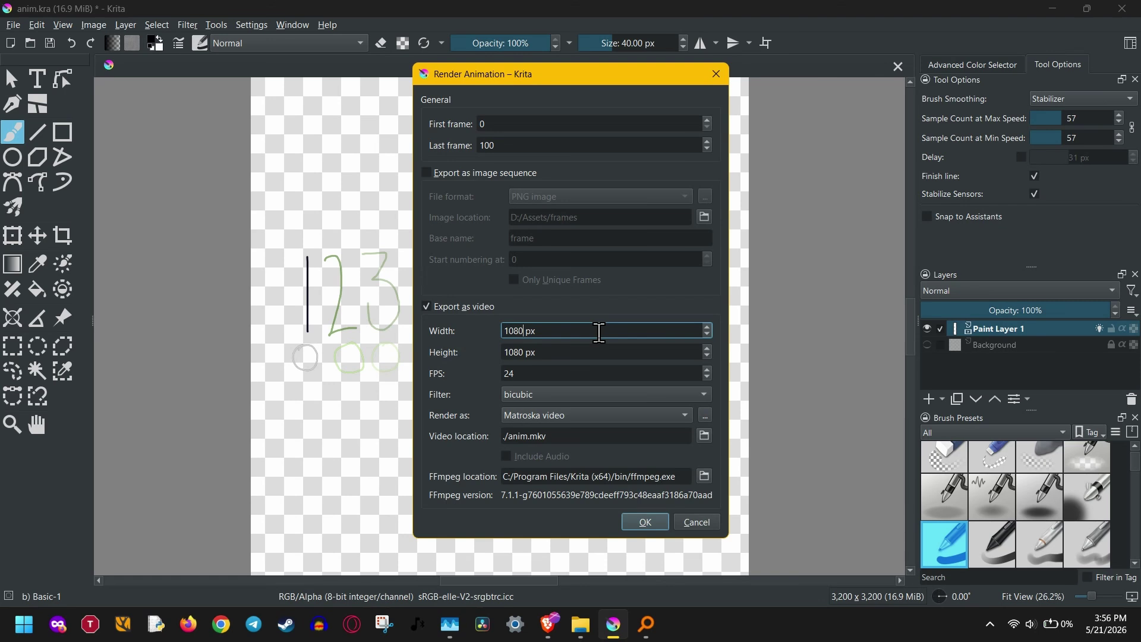
{"action": "left_click", "coordinate": [696, 524]}
- Switch to File Explorer, check the drives under This PC, and return to the krita folder
{"action": "left_click", "coordinate": [580, 625]}
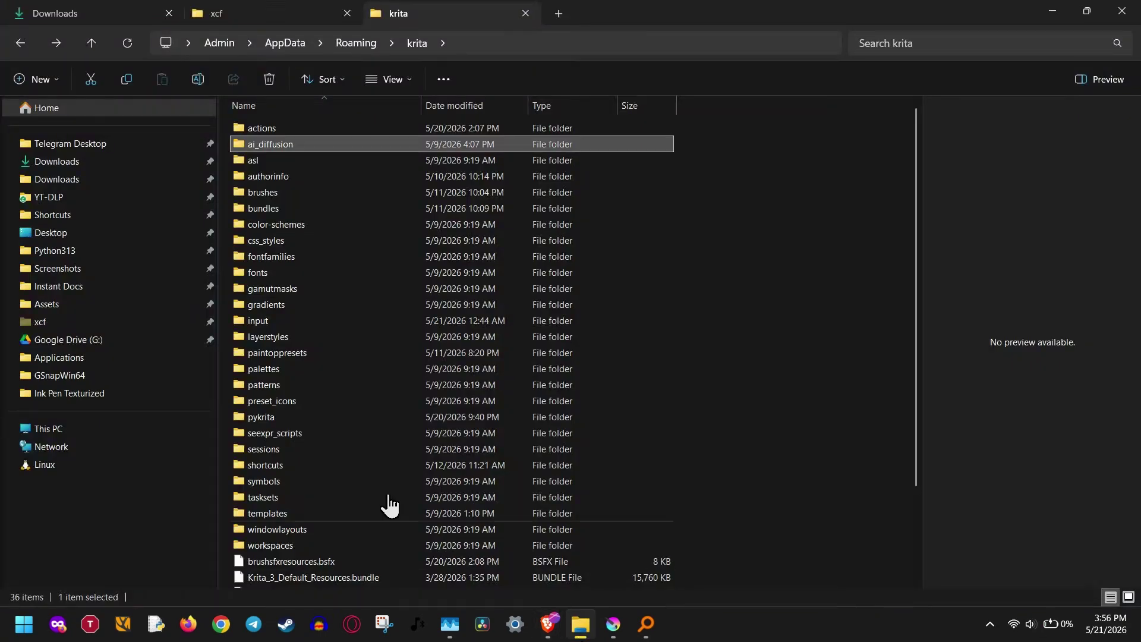
{"action": "left_click", "coordinate": [56, 429]}
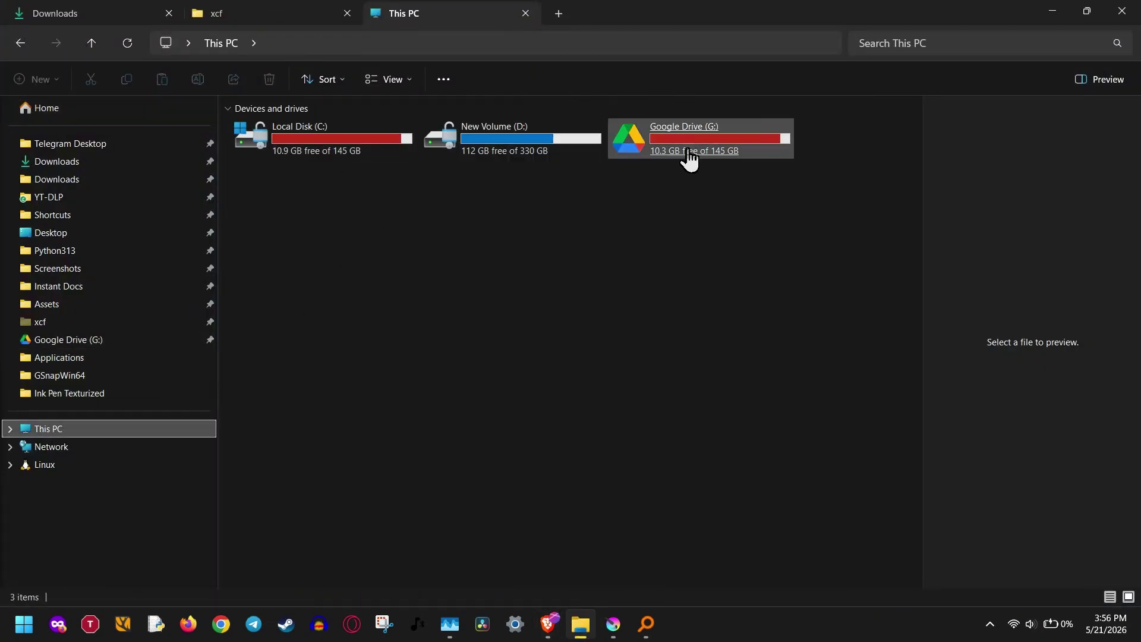
{"action": "left_click", "coordinate": [515, 154]}
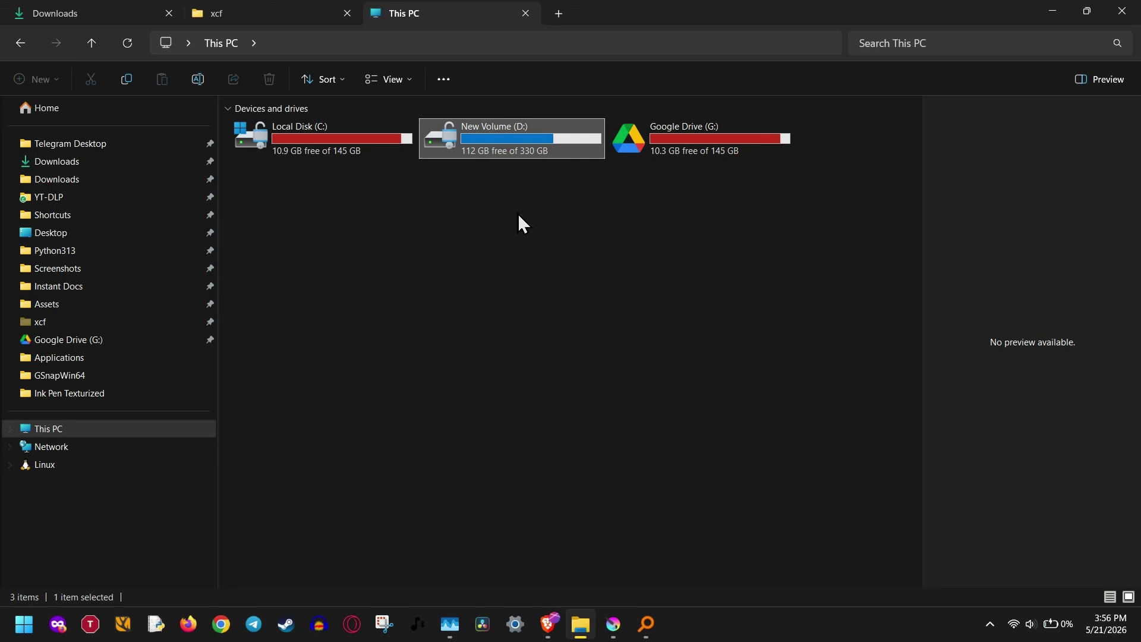
{"action": "key", "text": "alt+Left"}
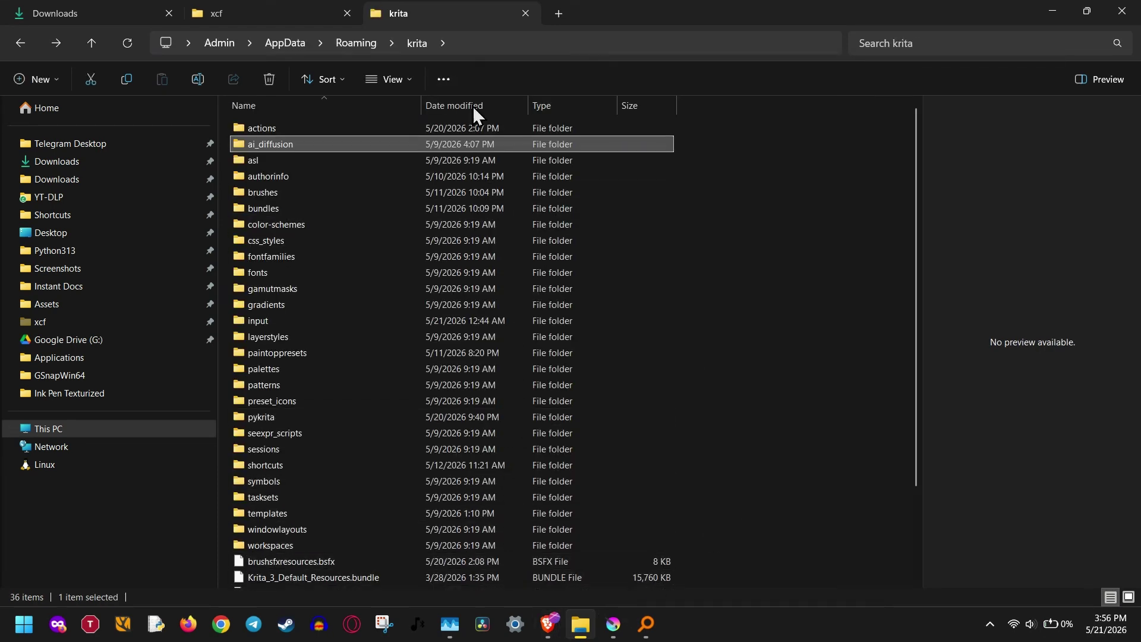
- Examine the Roaming and LocalLow folders inside AppData and return to the krita folder
{"action": "left_click", "coordinate": [288, 45]}
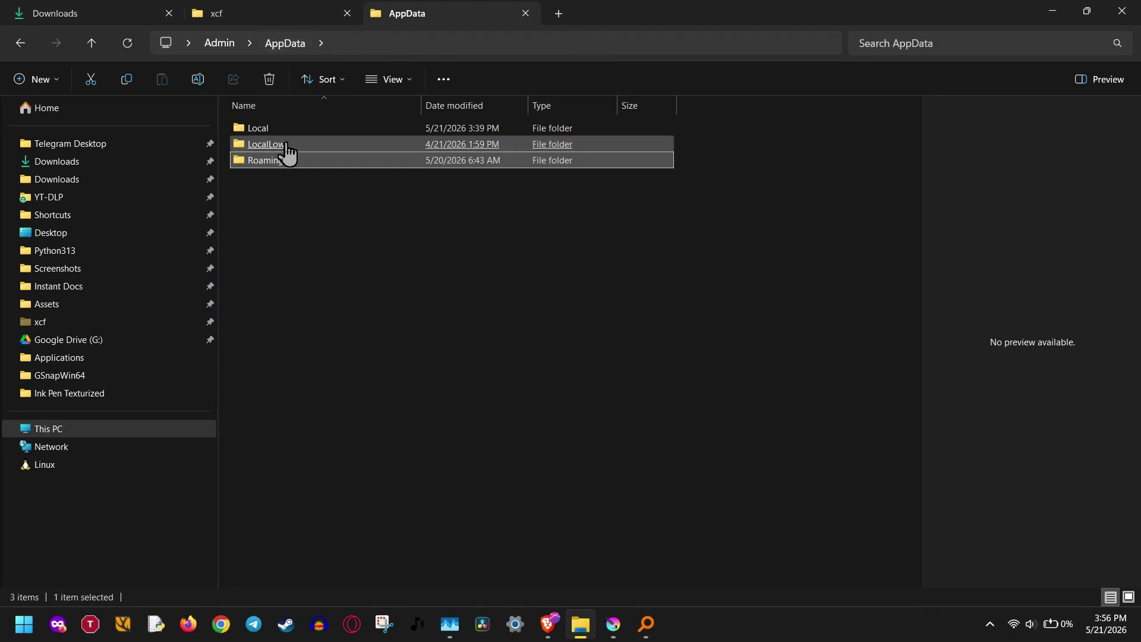
{"action": "left_click", "coordinate": [286, 176]}
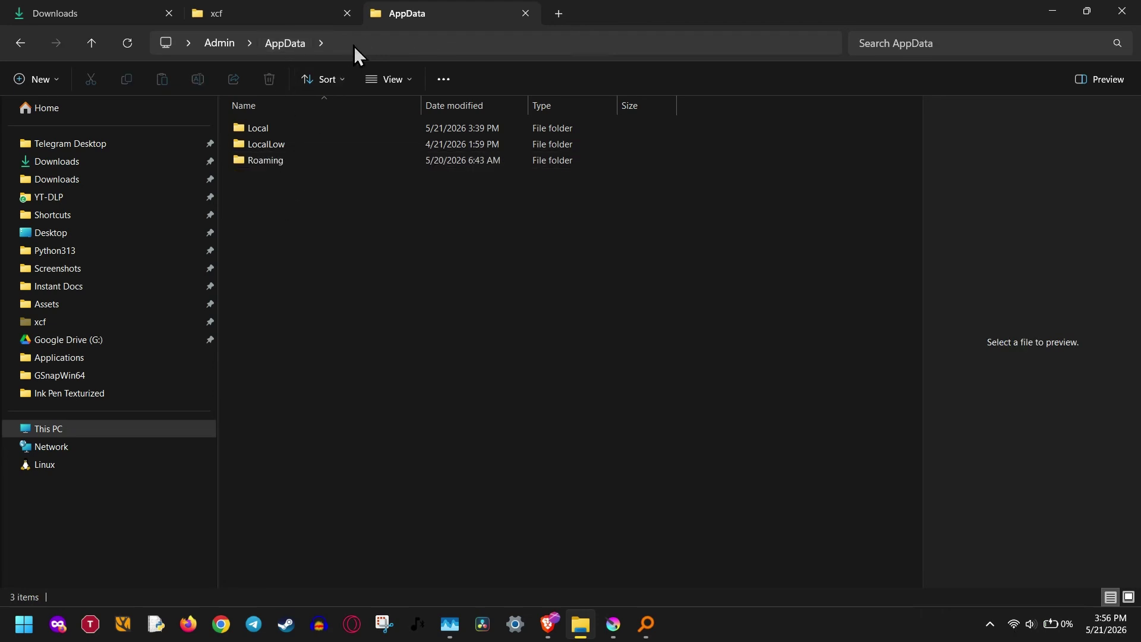
{"action": "left_click", "coordinate": [299, 161]}
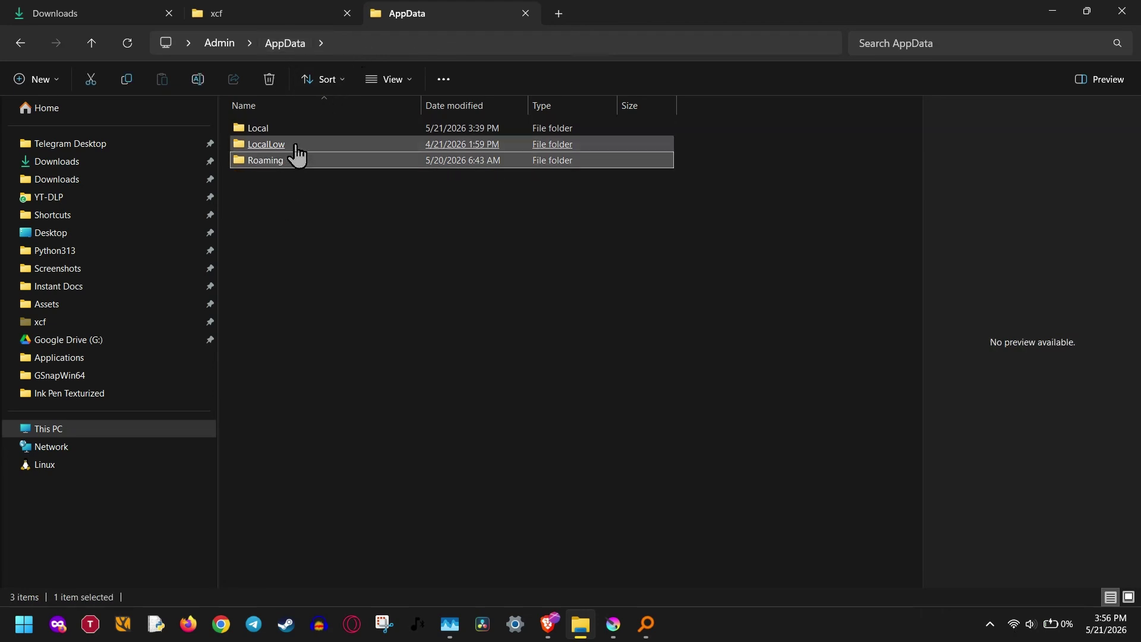
{"action": "left_click", "coordinate": [296, 146]}
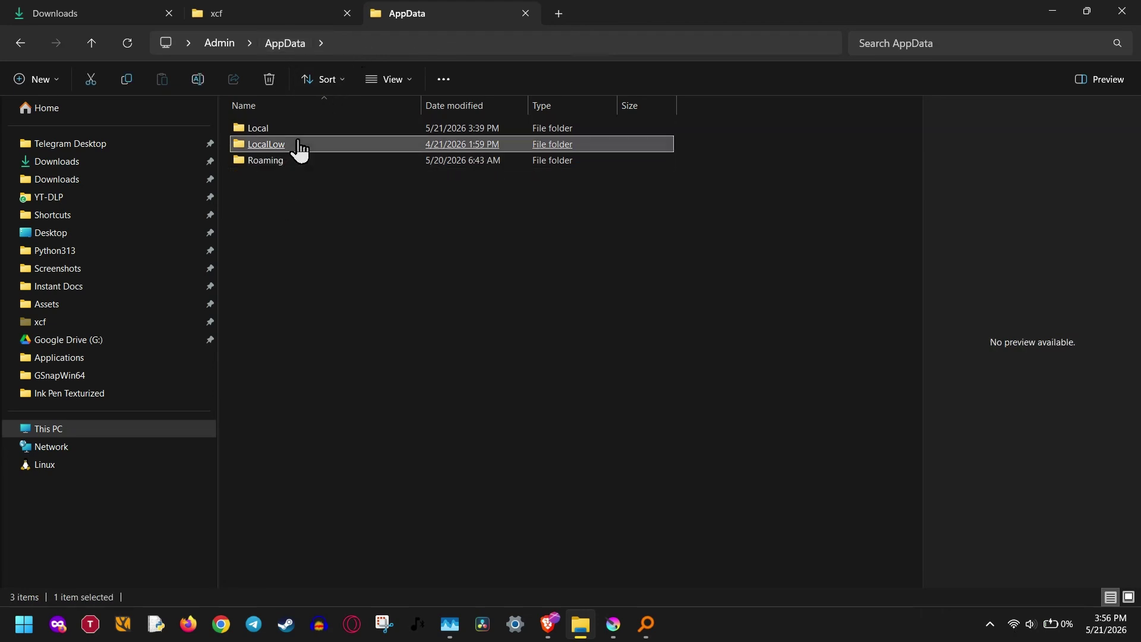
{"action": "left_click", "coordinate": [20, 45]}
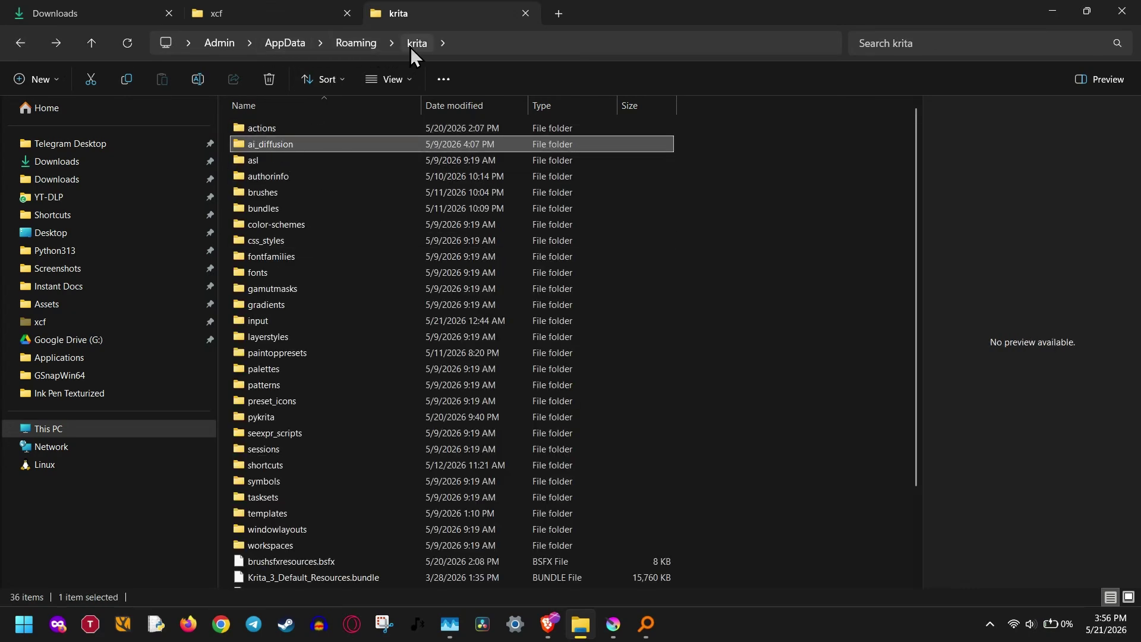
- Show the full path of the krita folder inside AppData's Roaming directory
{"action": "left_click", "coordinate": [465, 47]}
{"action": "left_click", "coordinate": [465, 44]}
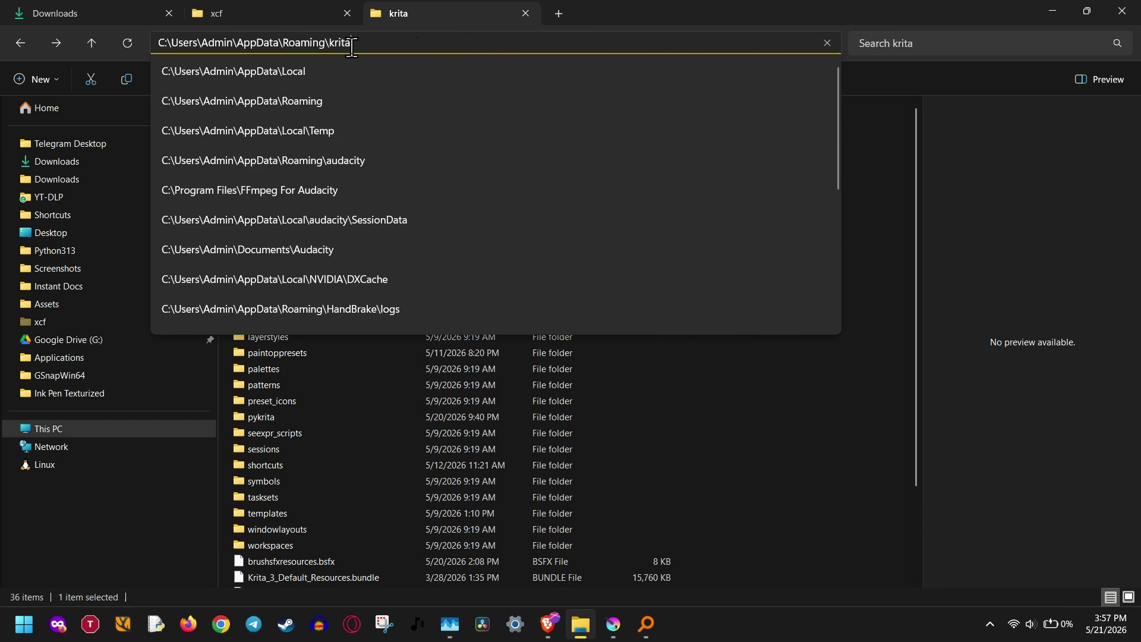
{"action": "left_click", "coordinate": [869, 142]}
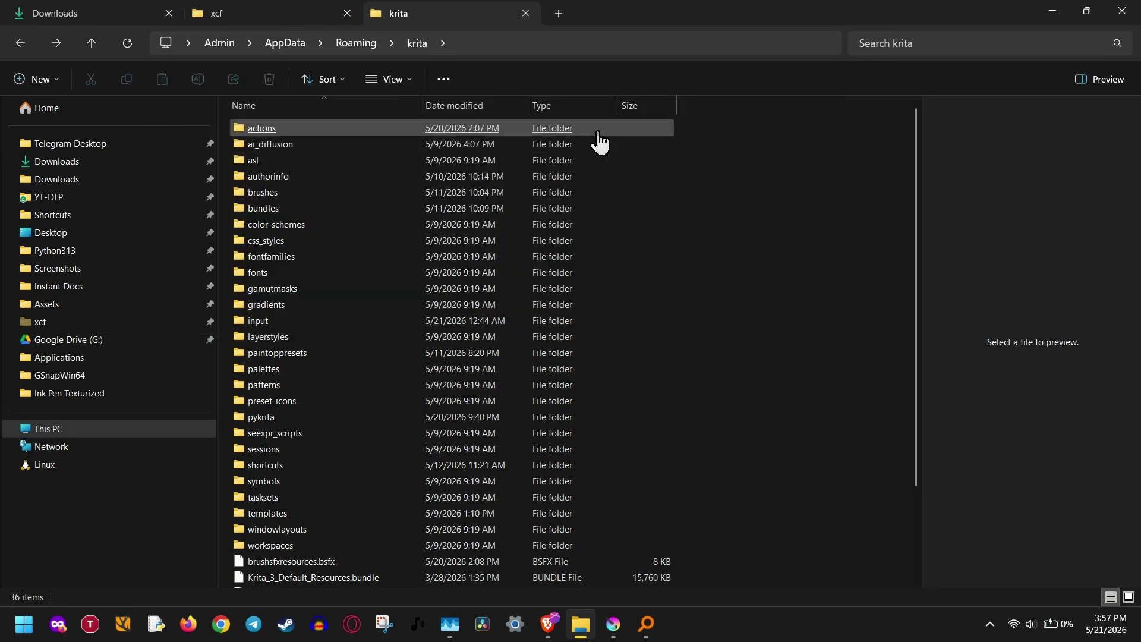
- Check the contents of the ai_diffusion folder and delete that folder from the krita folder
{"action": "left_click", "coordinate": [263, 147]}
{"action": "double_click", "coordinate": [262, 149]}
{"action": "left_click", "coordinate": [256, 148]}
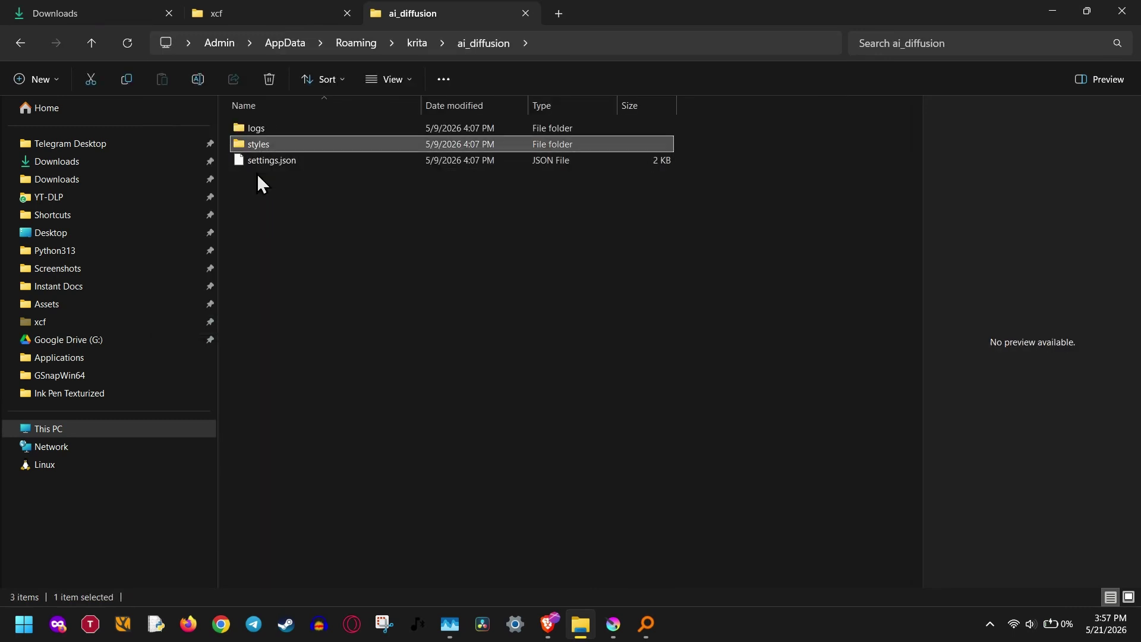
{"action": "left_click", "coordinate": [415, 46]}
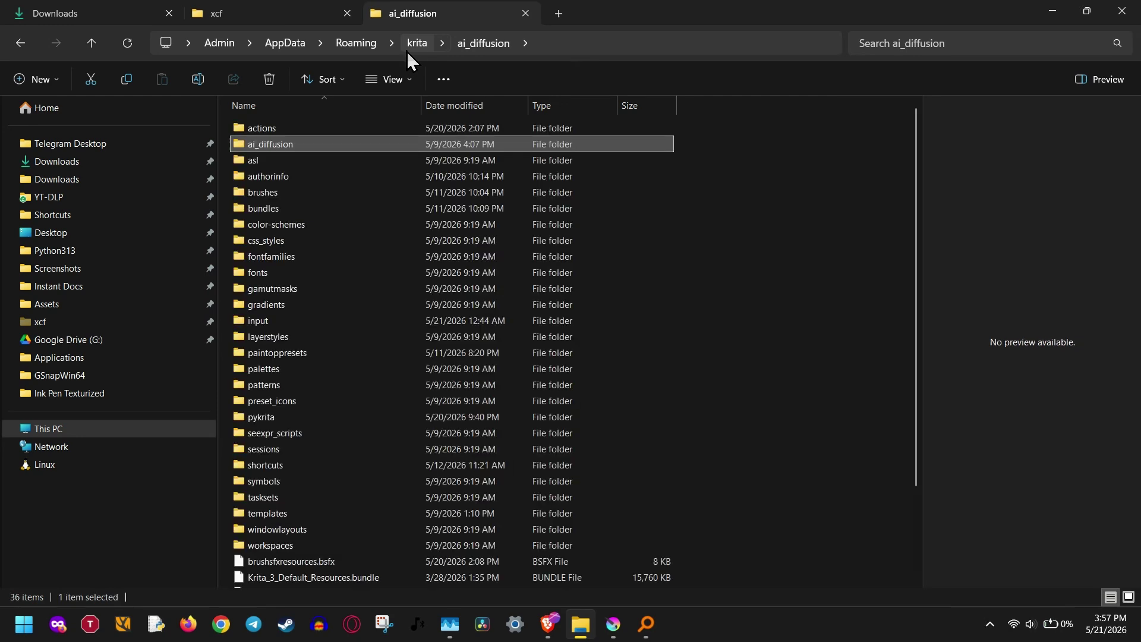
{"action": "left_click", "coordinate": [270, 79]}
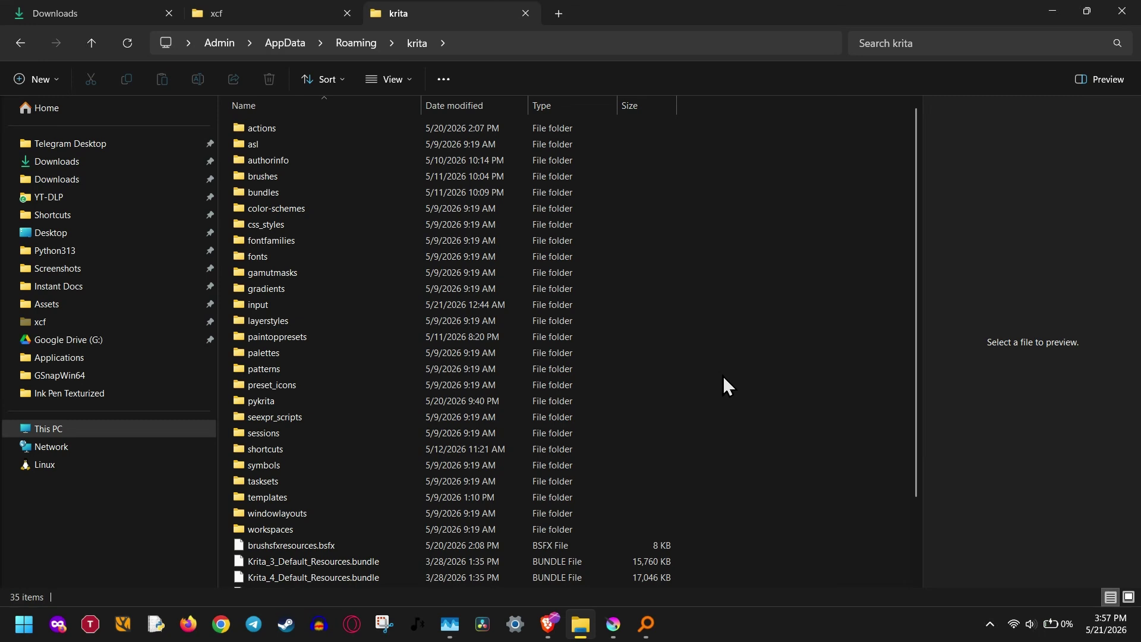
{"action": "mouse_move", "coordinate": [559, 635]}
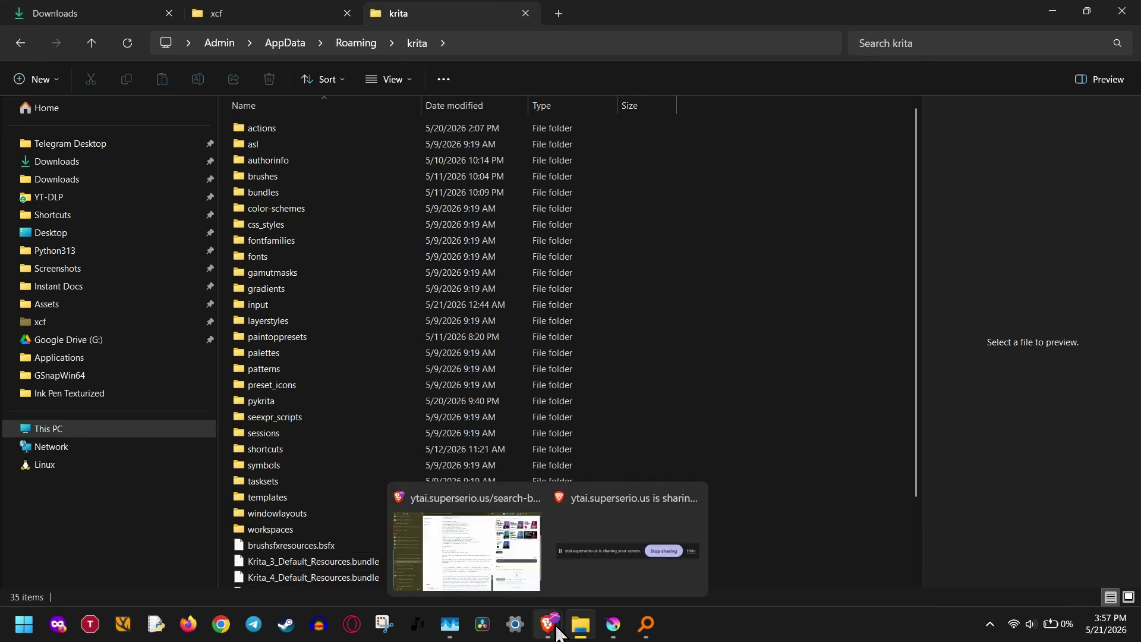
{"action": "left_click", "coordinate": [684, 550]}
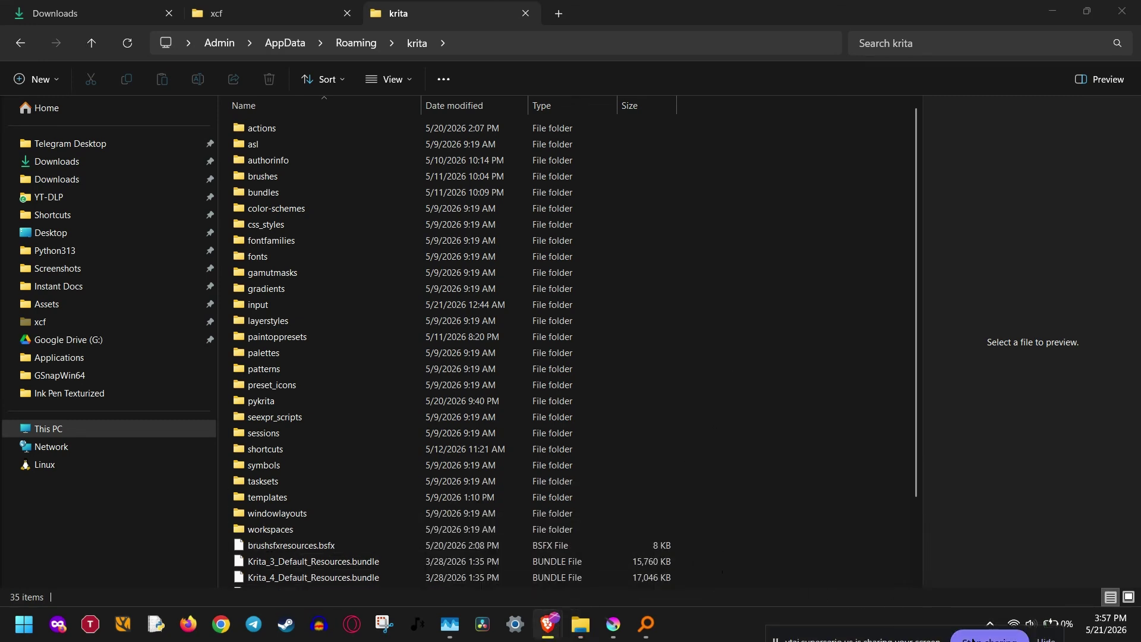